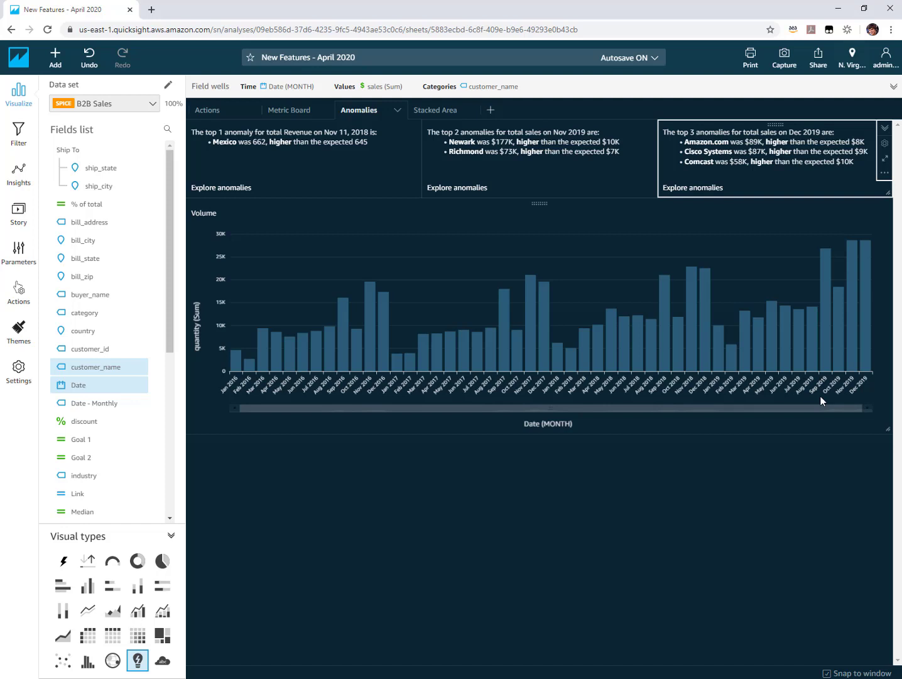
# Review the Mexico and Nov 2019 insights, then add a new Anomaly detection insight.
pyautogui.click(376, 152)
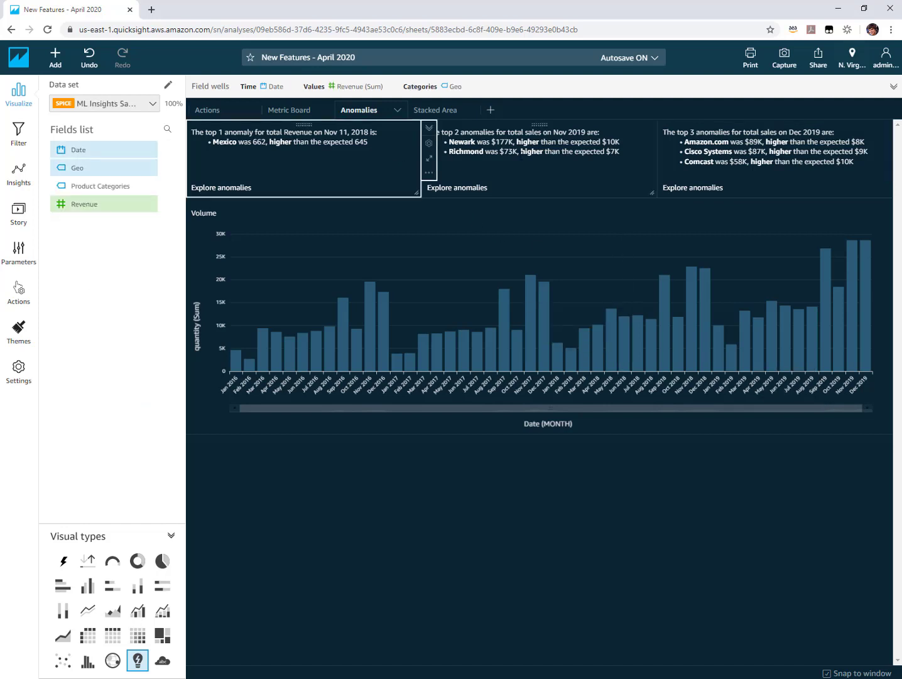
pyautogui.click(521, 155)
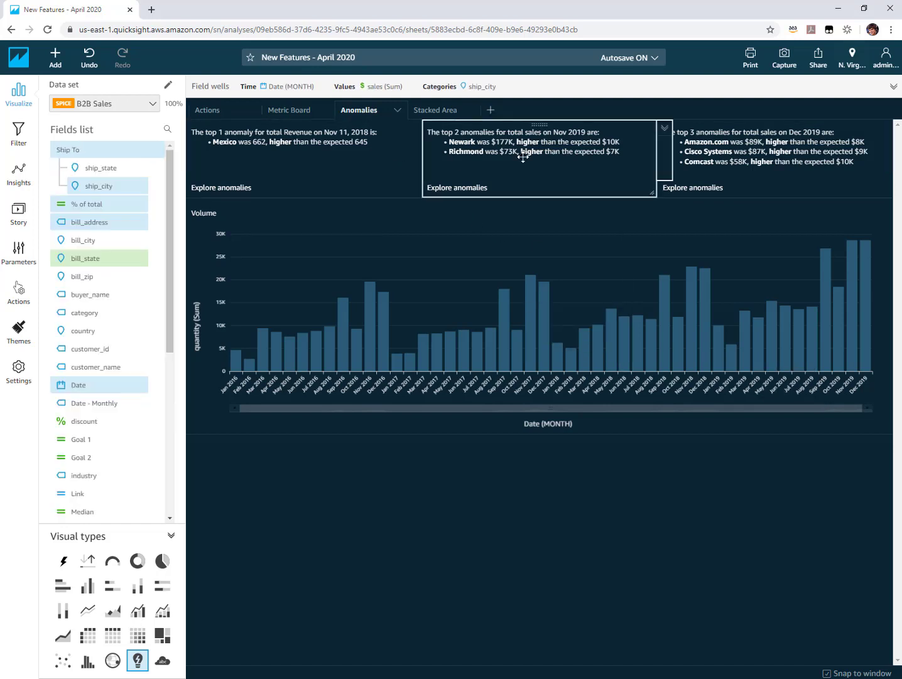
pyautogui.click(55, 56)
pyautogui.click(95, 99)
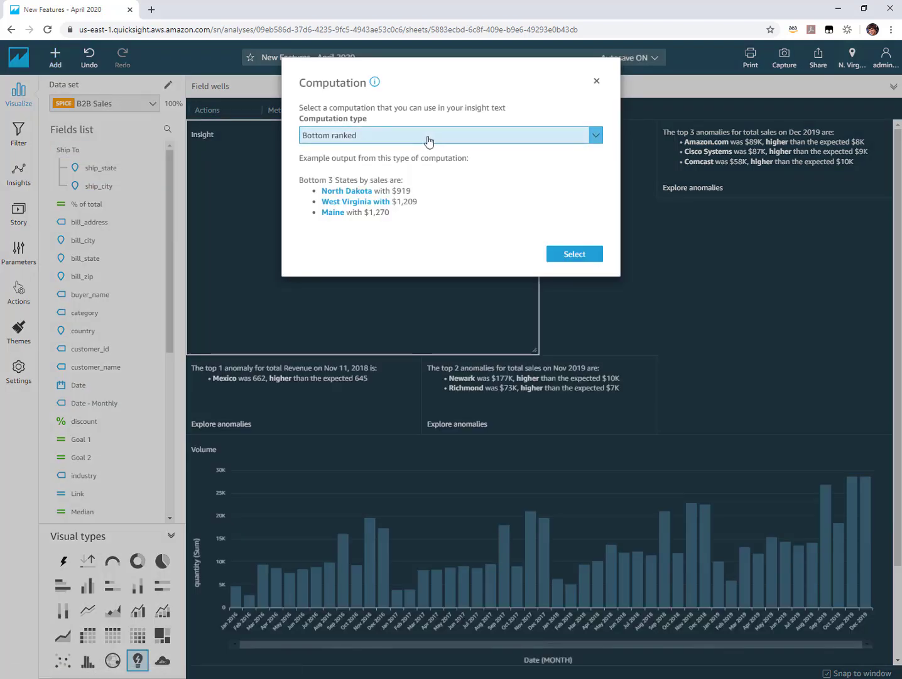
pyautogui.click(428, 139)
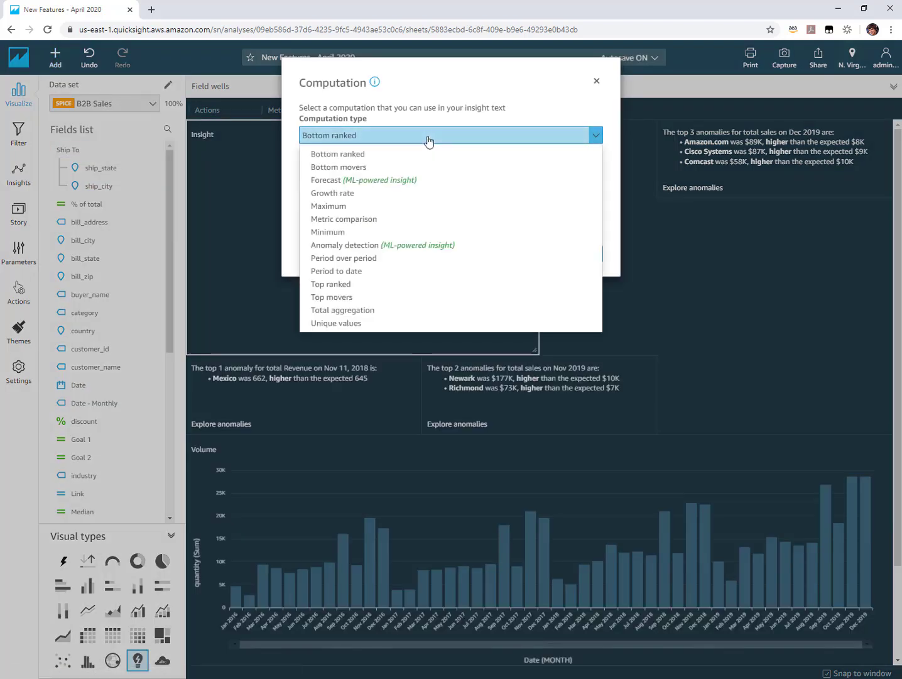
pyautogui.click(448, 246)
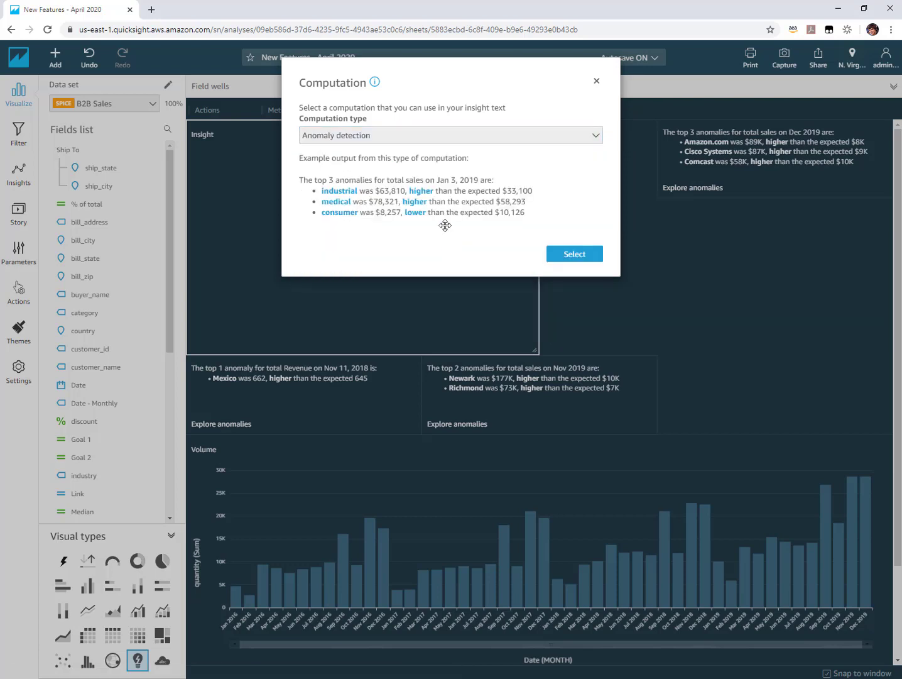
pyautogui.click(586, 257)
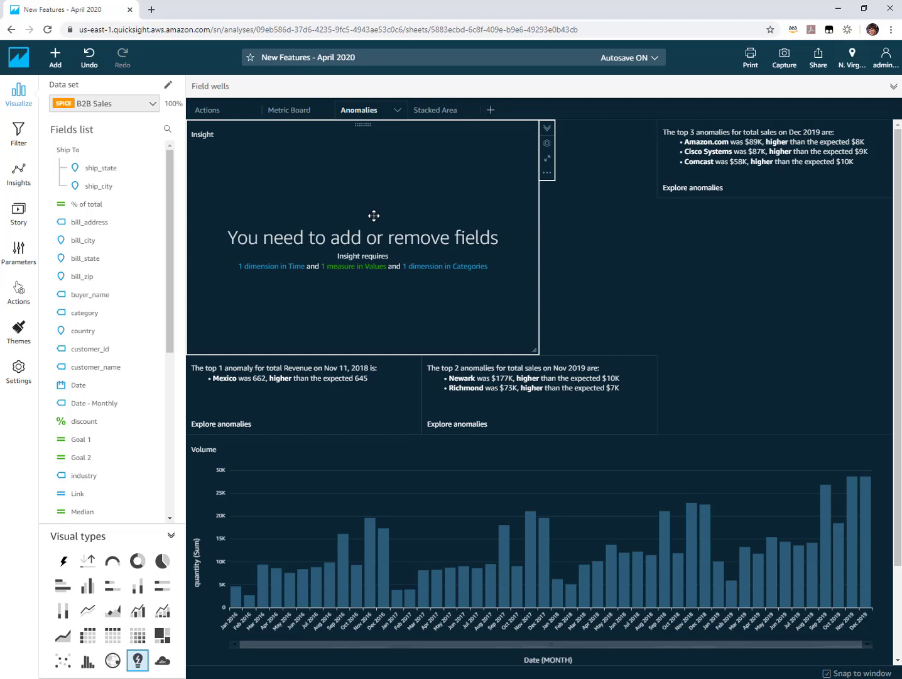
# Assign Date as time, sales (Sum) as value, customer_name as category, and expand the field wells.
pyautogui.scroll(-1, 169, 324)
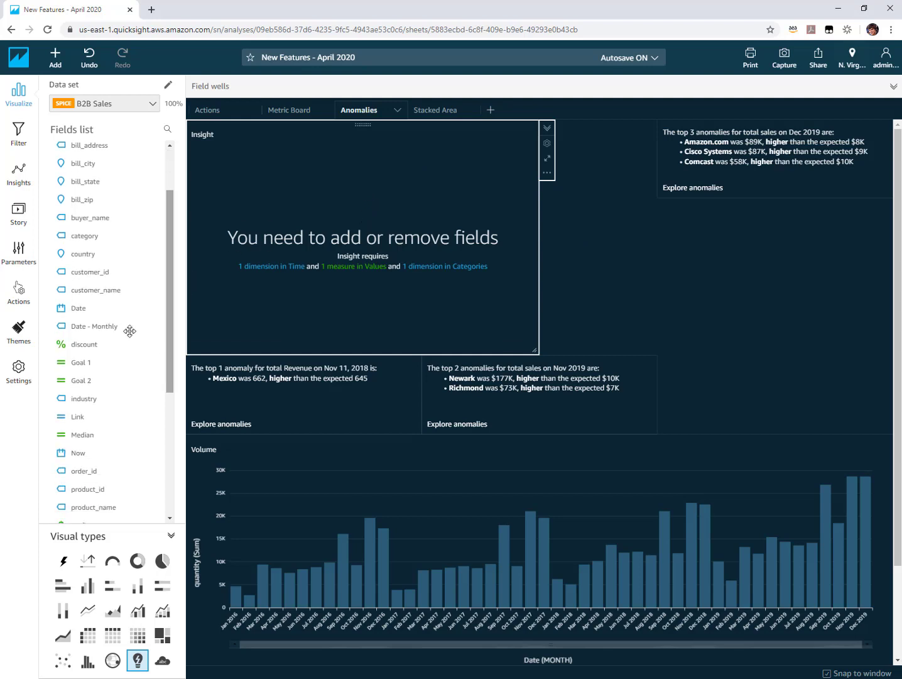
pyautogui.click(93, 312)
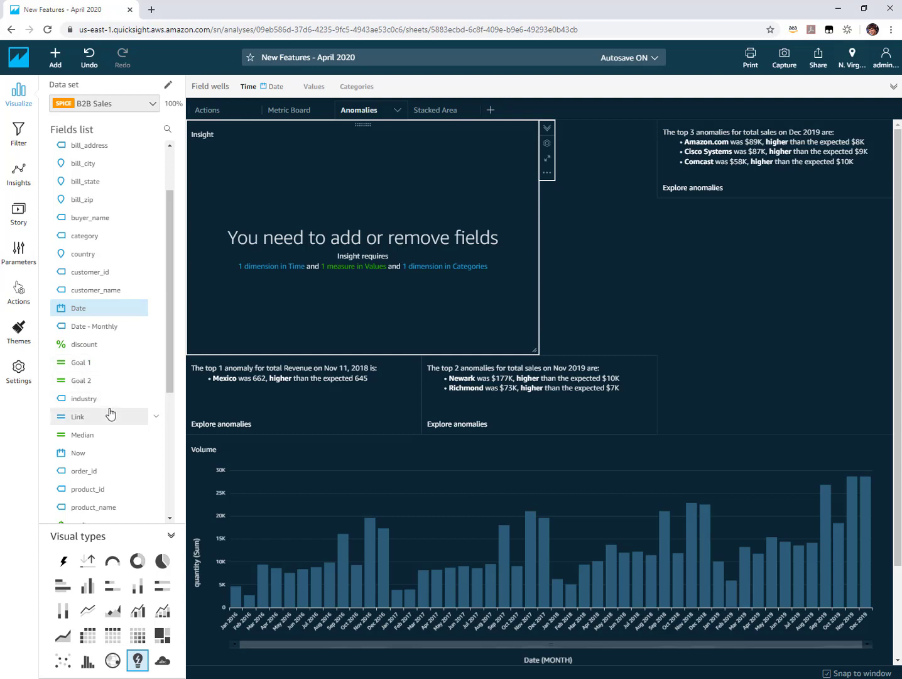
pyautogui.scroll(-3, 108, 416)
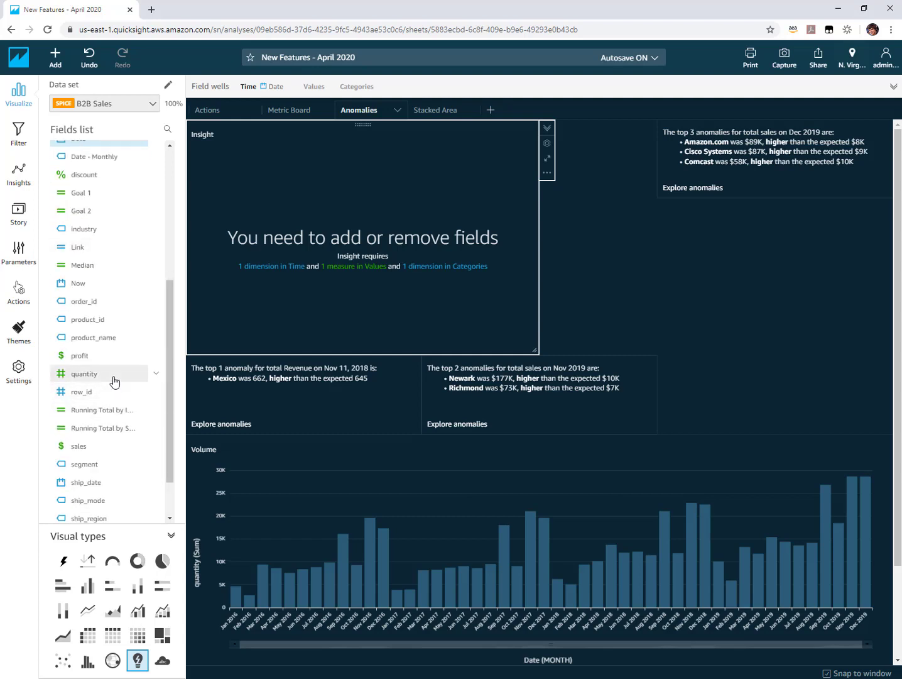
pyautogui.click(126, 447)
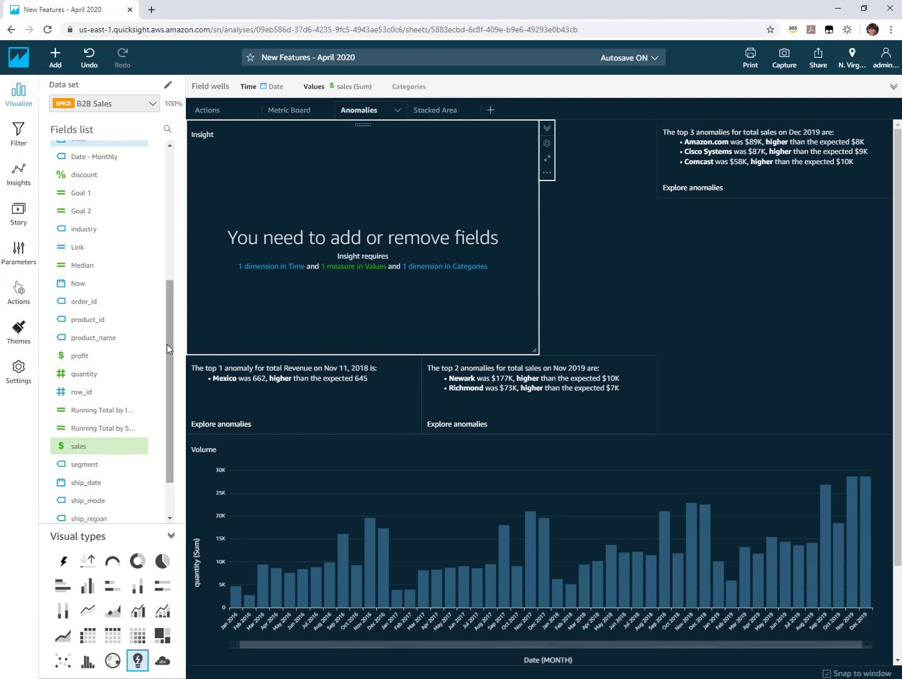
pyautogui.scroll(3, 167, 344)
pyautogui.click(122, 259)
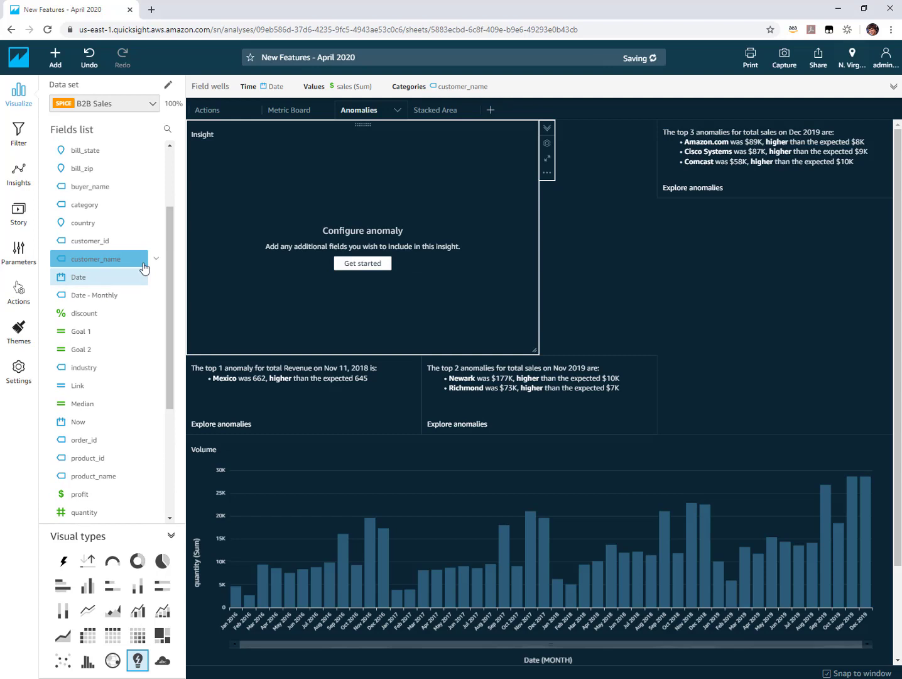
pyautogui.click(371, 88)
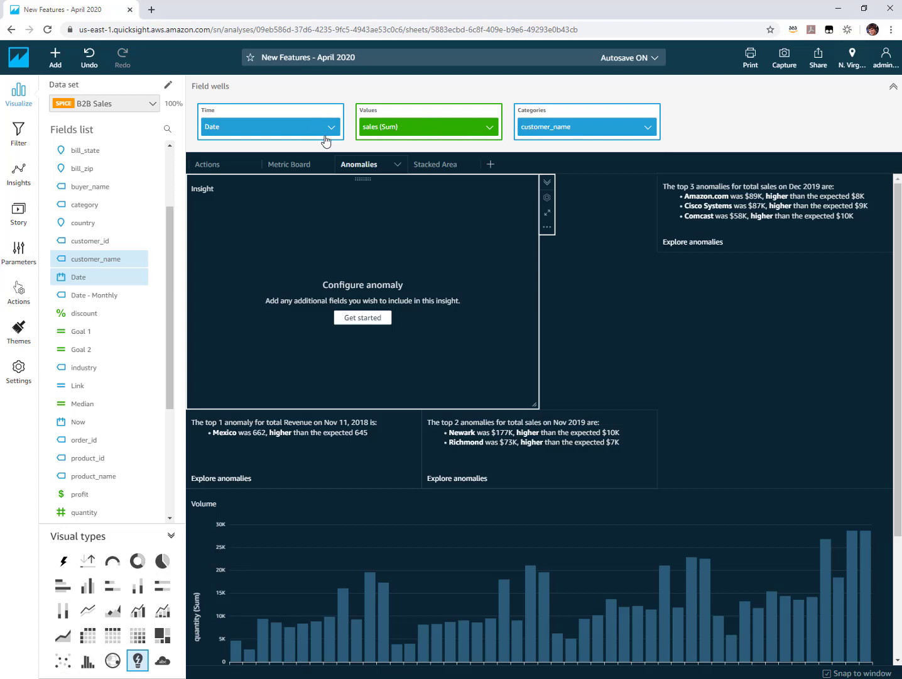
# Start the Configure anomaly detection dialog and scroll it down to the Severity setting.
pyautogui.click(364, 319)
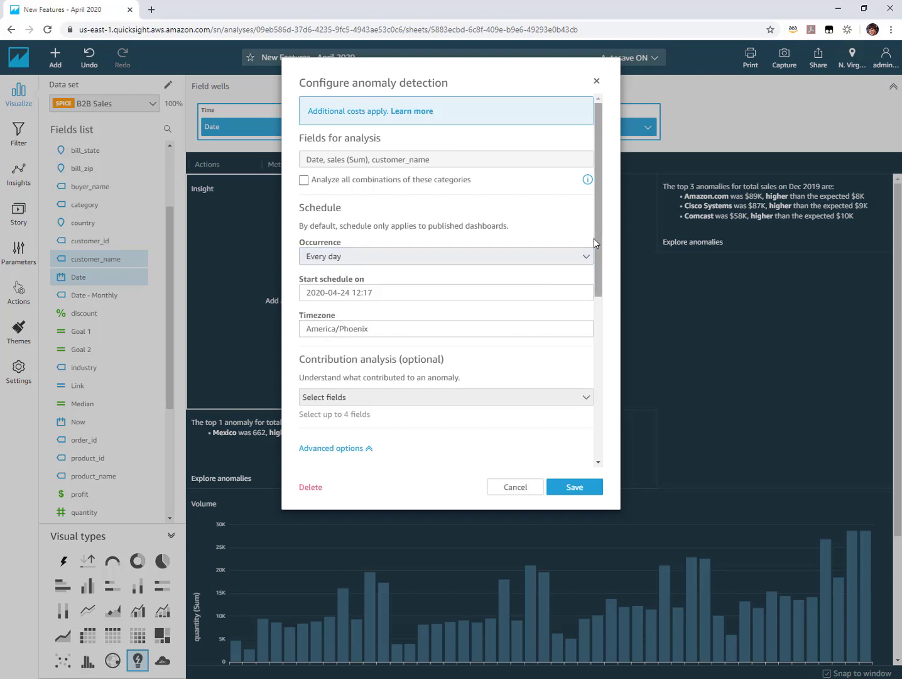
pyautogui.moveTo(600, 241); pyautogui.dragTo(579, 438)
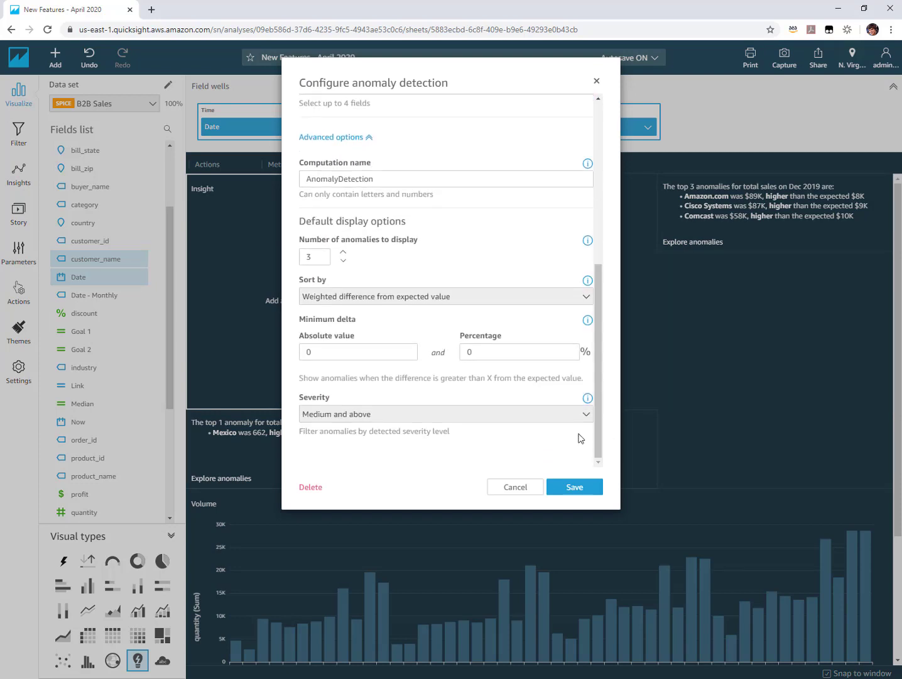
# Change the Severity dropdown from Medium and above to High and above.
pyautogui.click(365, 414)
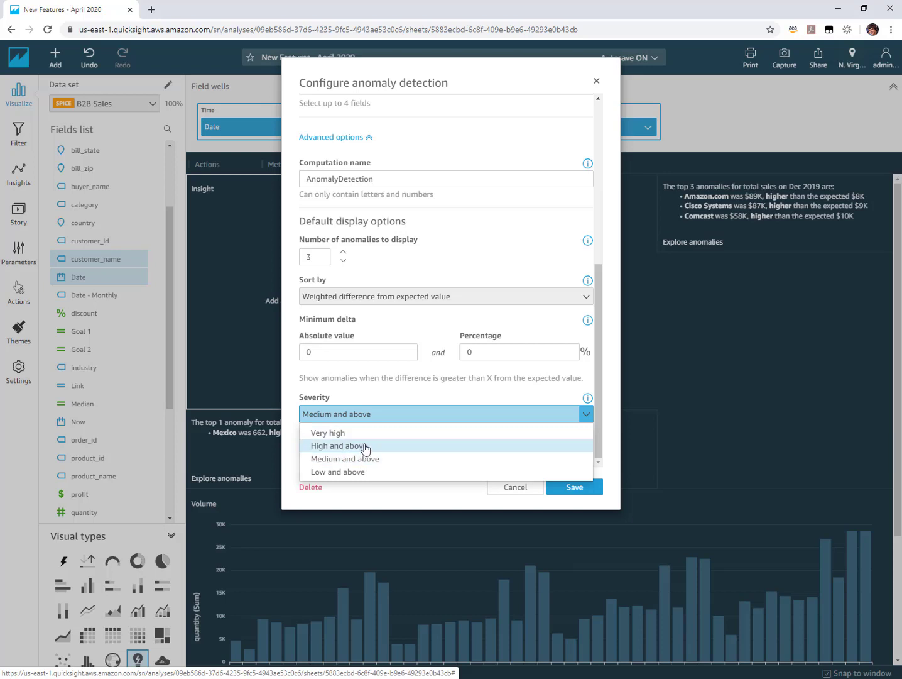
pyautogui.click(362, 446)
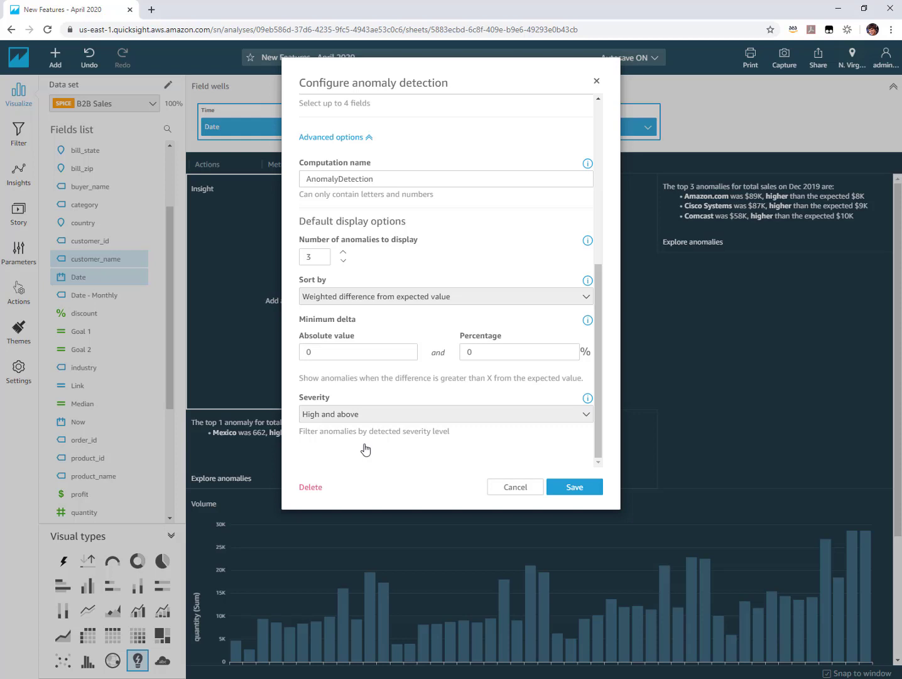
# Save the settings and run the analysis, then review the Merck Dec 25, 2019 anomaly.
pyautogui.click(583, 488)
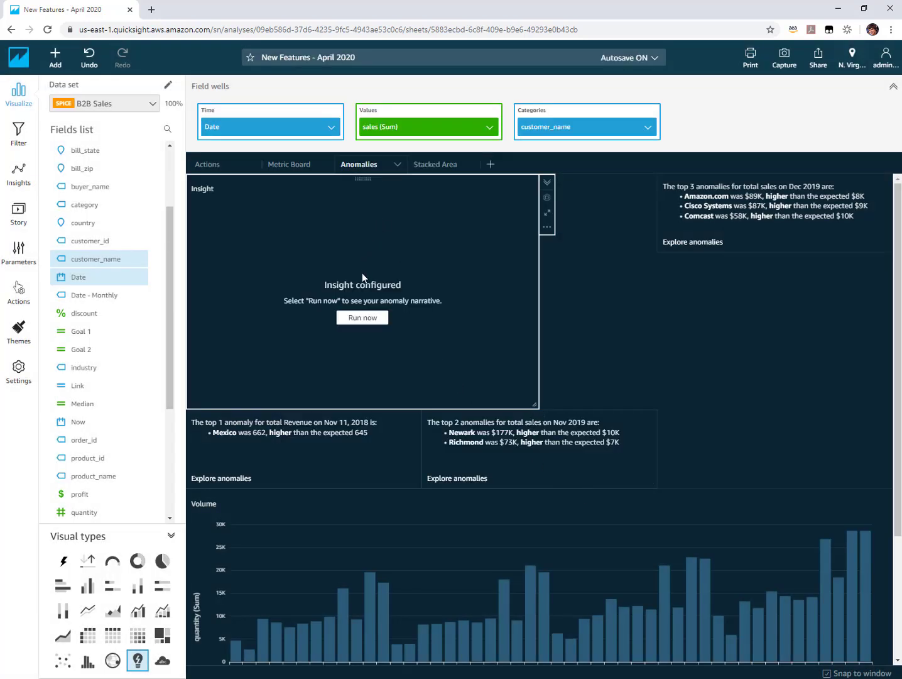
pyautogui.click(367, 319)
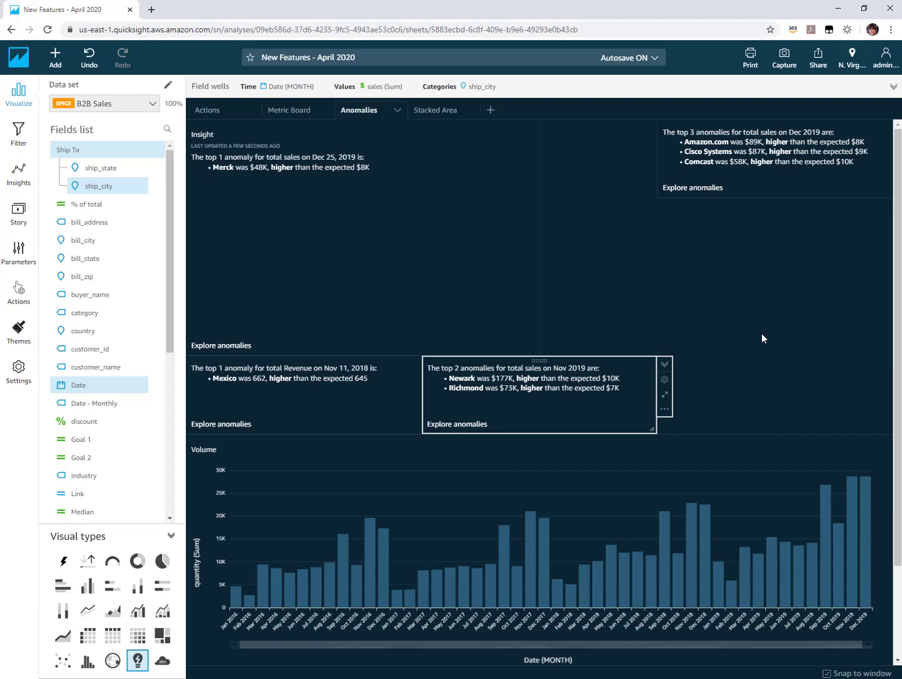
pyautogui.click(459, 246)
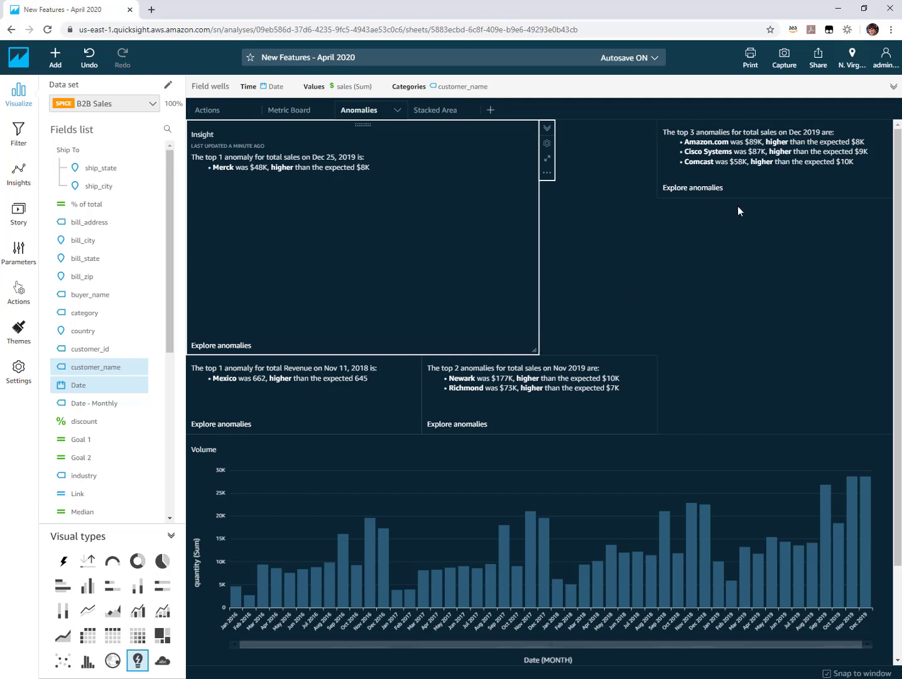
pyautogui.click(761, 180)
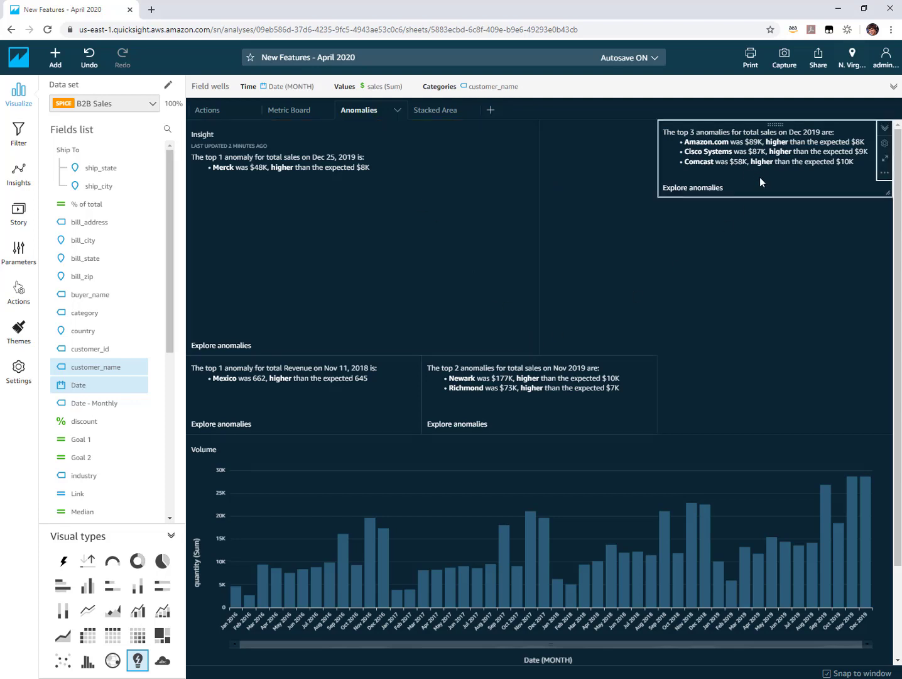
pyautogui.click(708, 192)
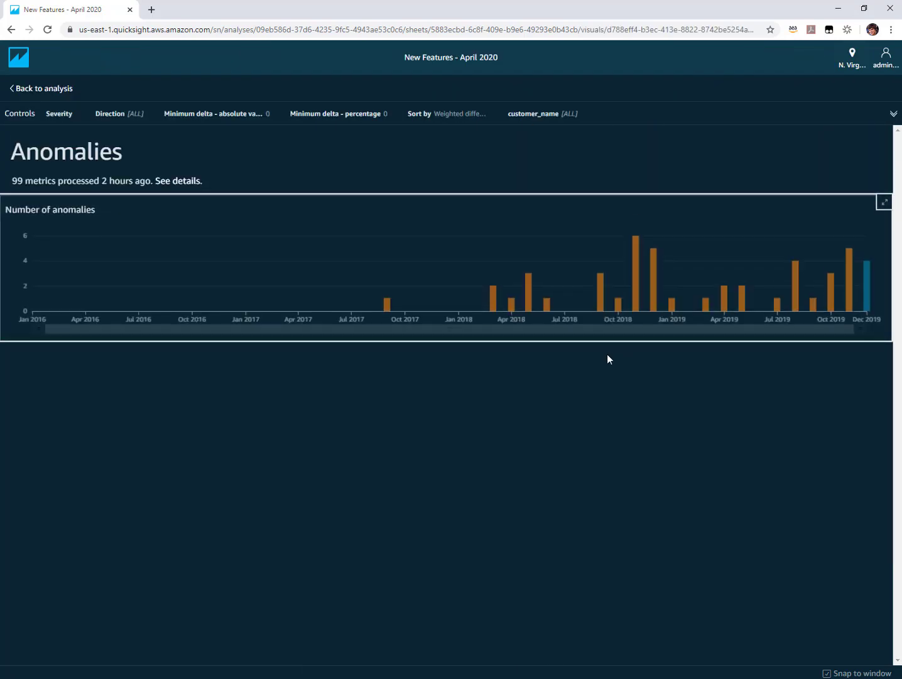
pyautogui.scroll(-2, 607, 359)
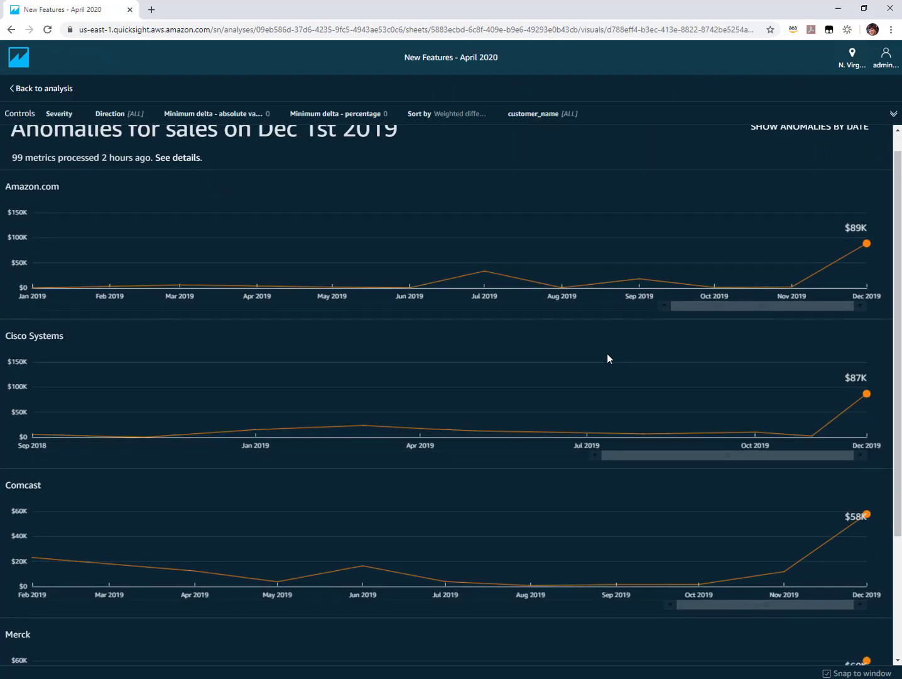
pyautogui.click(455, 466)
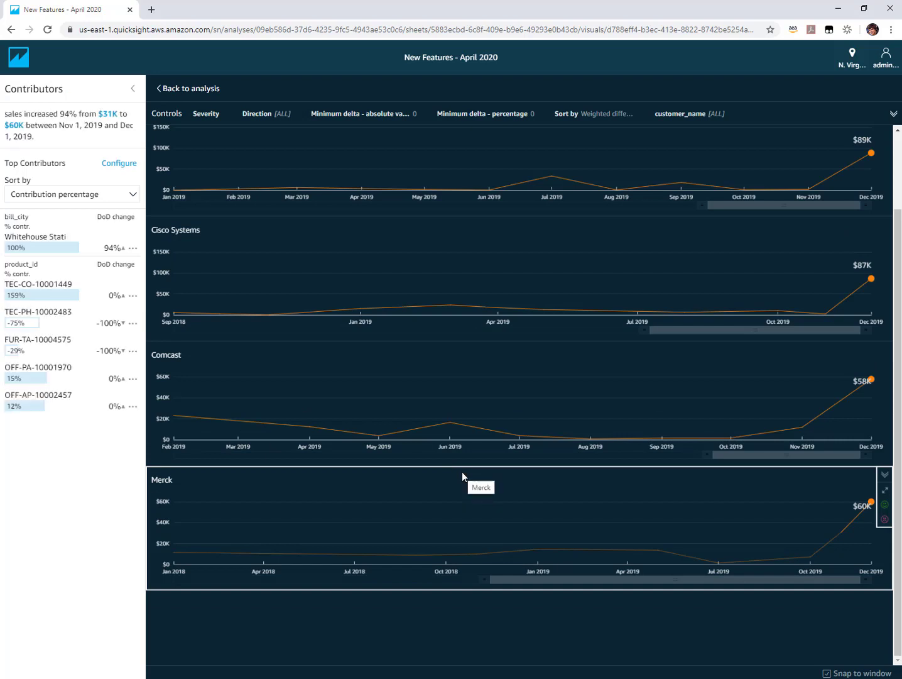
pyautogui.click(185, 91)
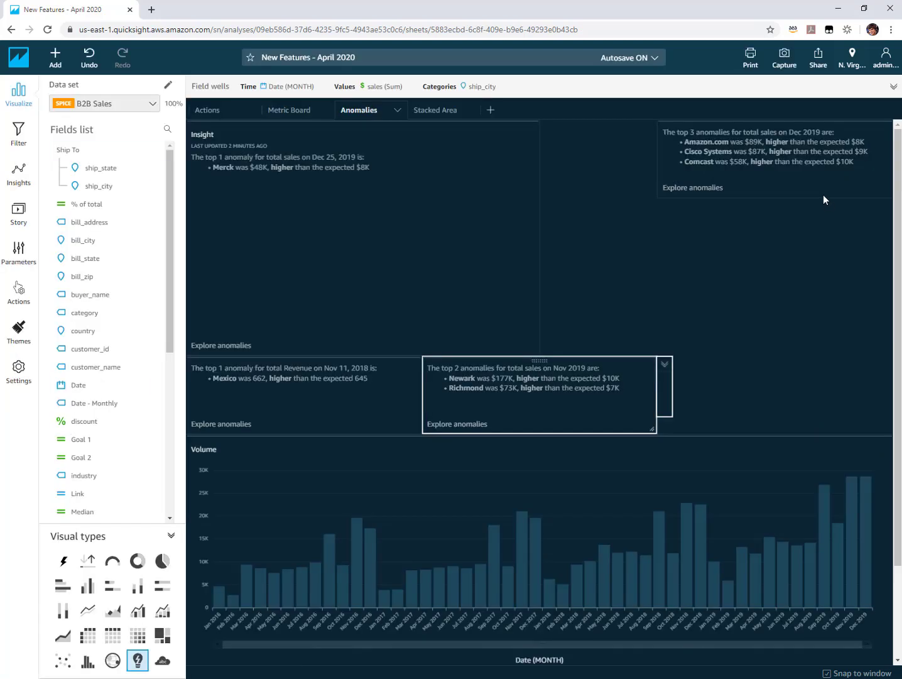
# Resize the Merck insight from its bottom-right corner into a compact tile.
pyautogui.click(433, 230)
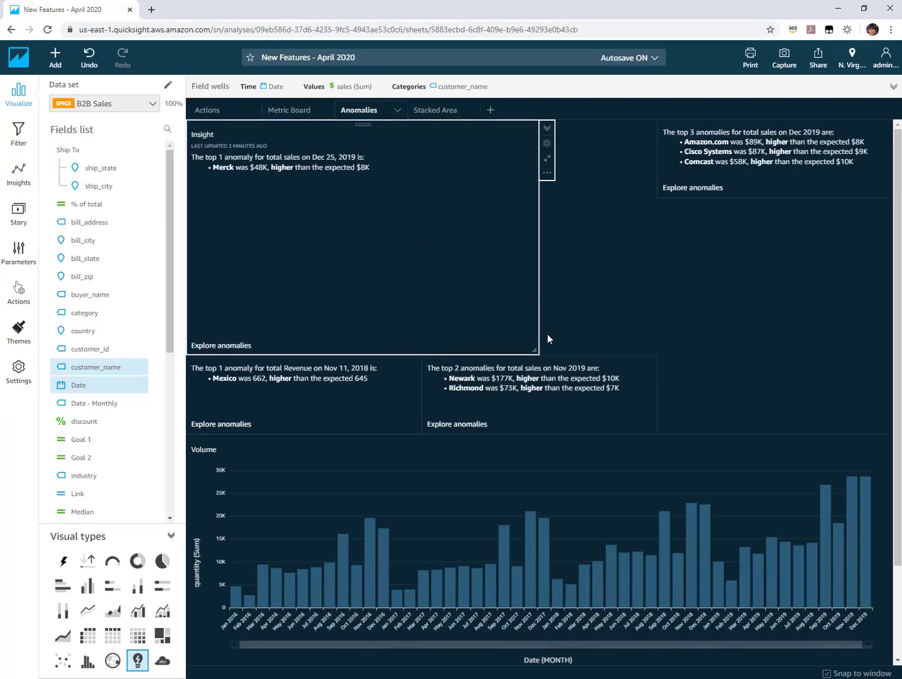
pyautogui.moveTo(536, 354); pyautogui.dragTo(402, 217)
pyautogui.moveTo(406, 193); pyautogui.dragTo(405, 182)
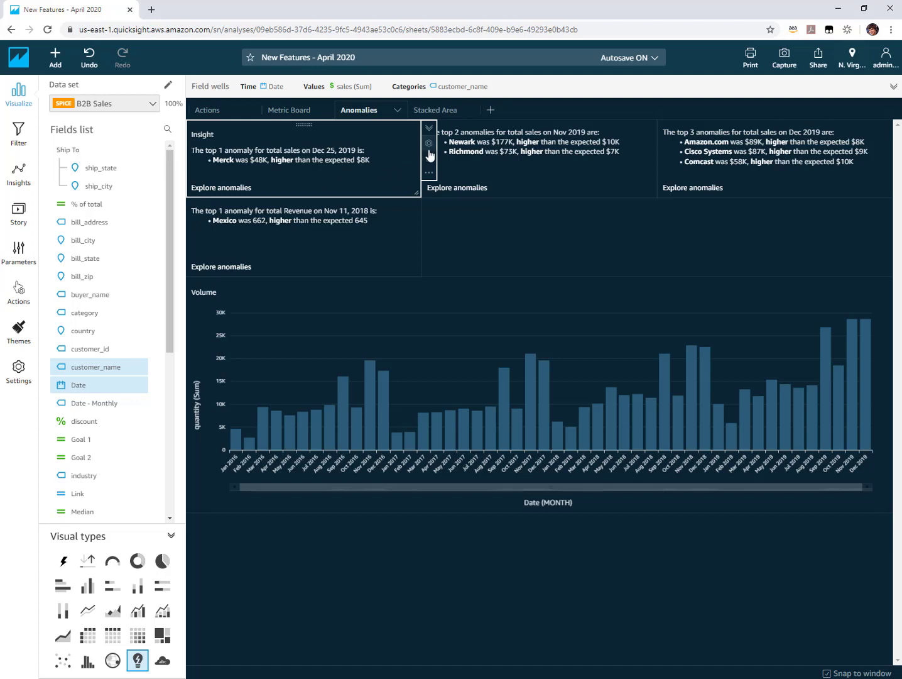
# Reopen Configure anomaly from the Merck insight's menu and scroll to its High-and-above severity.
pyautogui.click(429, 172)
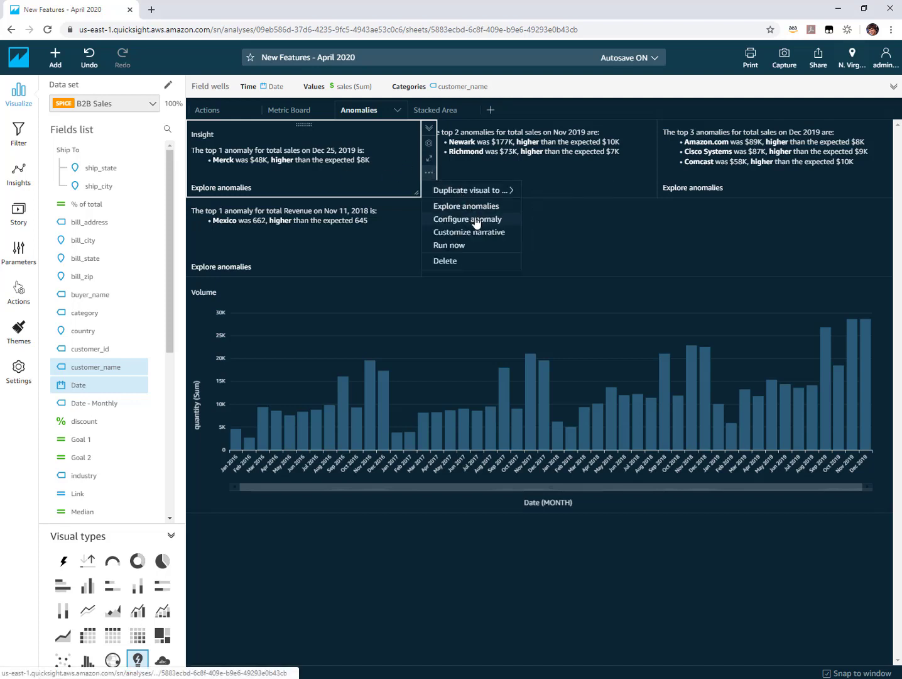
pyautogui.click(468, 219)
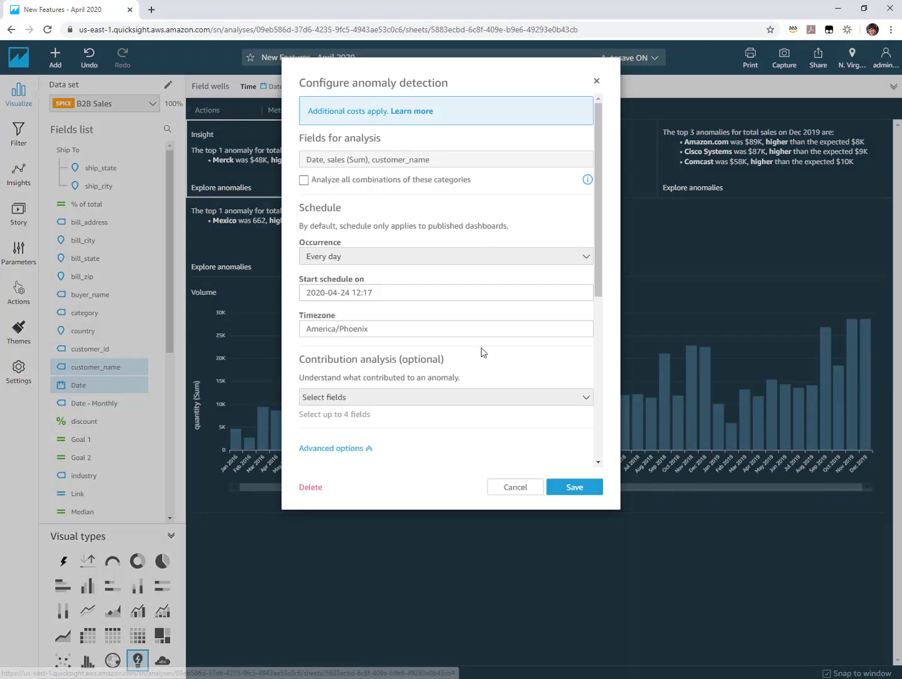
pyautogui.scroll(-5, 482, 350)
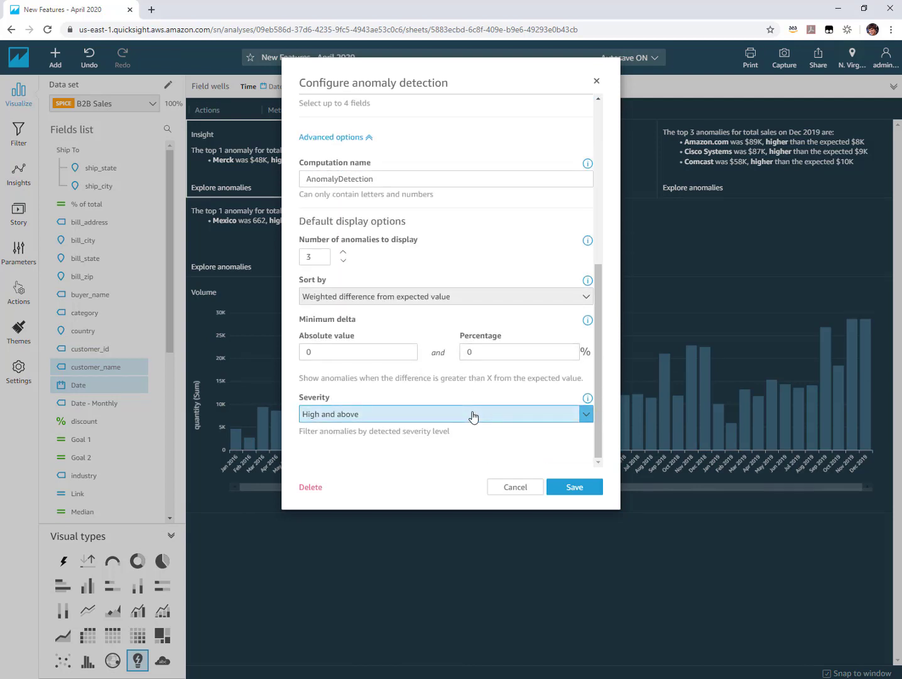